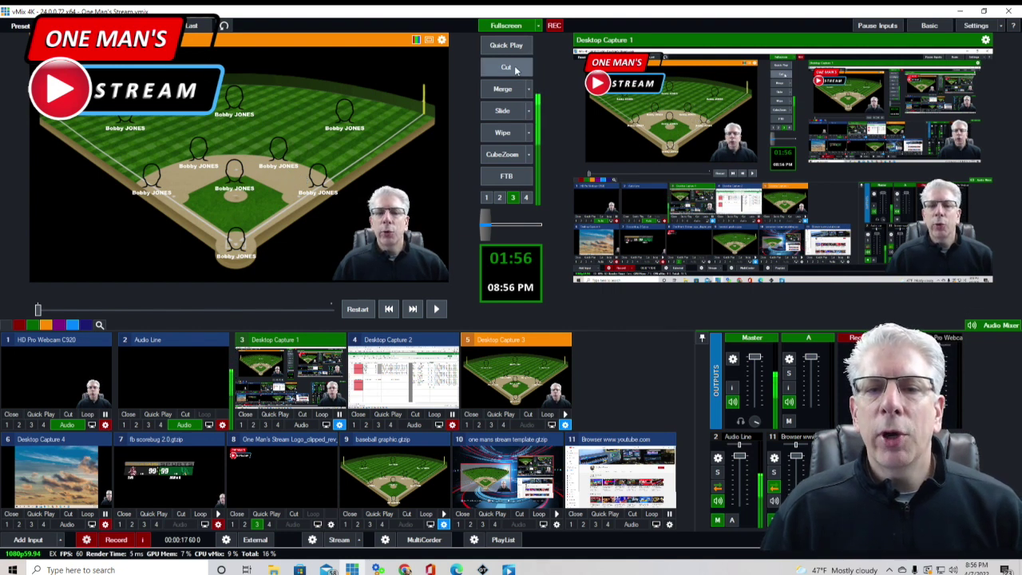
Cut the previewed baseball field graphic to live output in vMix
click(515, 70)
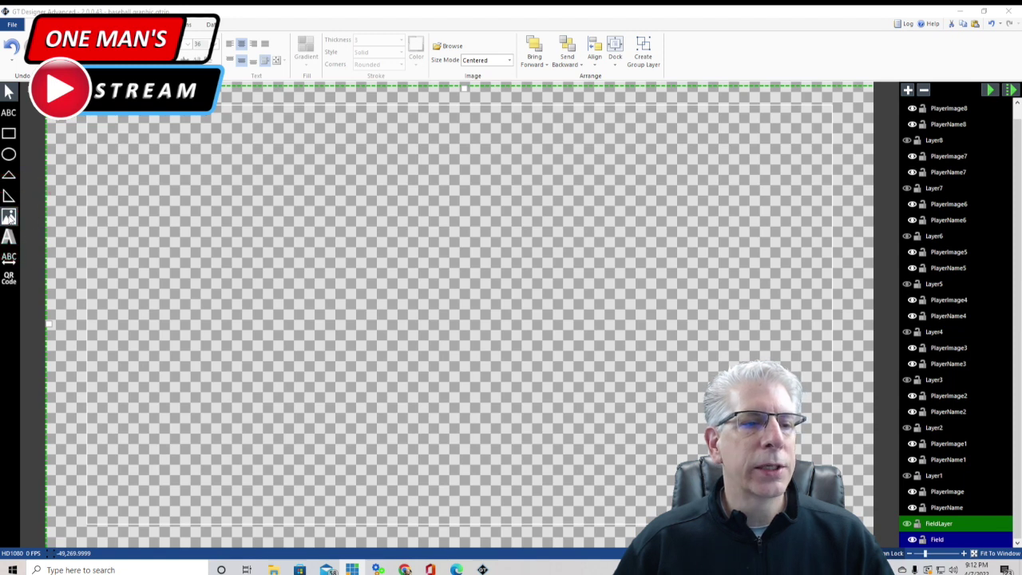
click(8, 217)
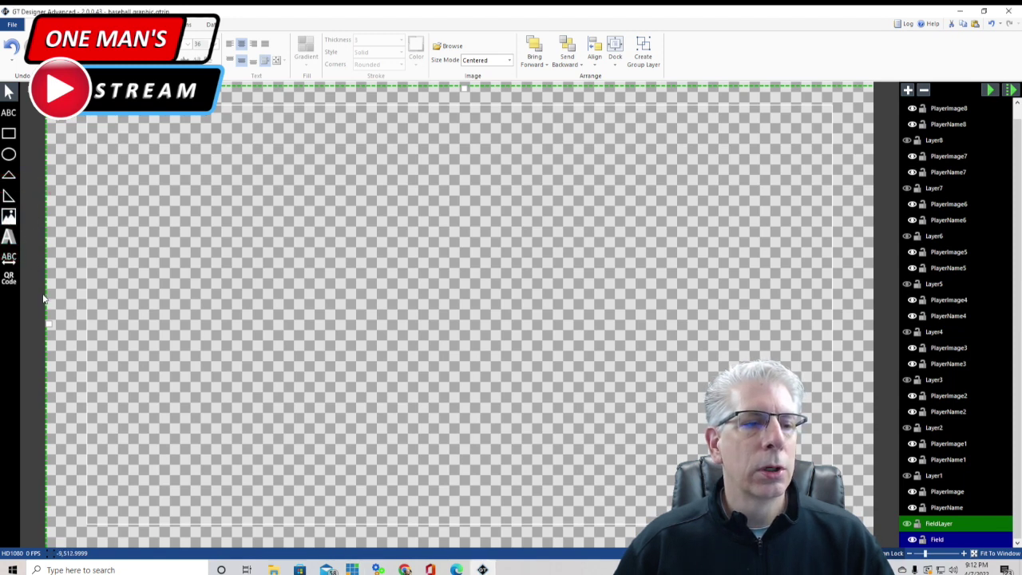
click(8, 217)
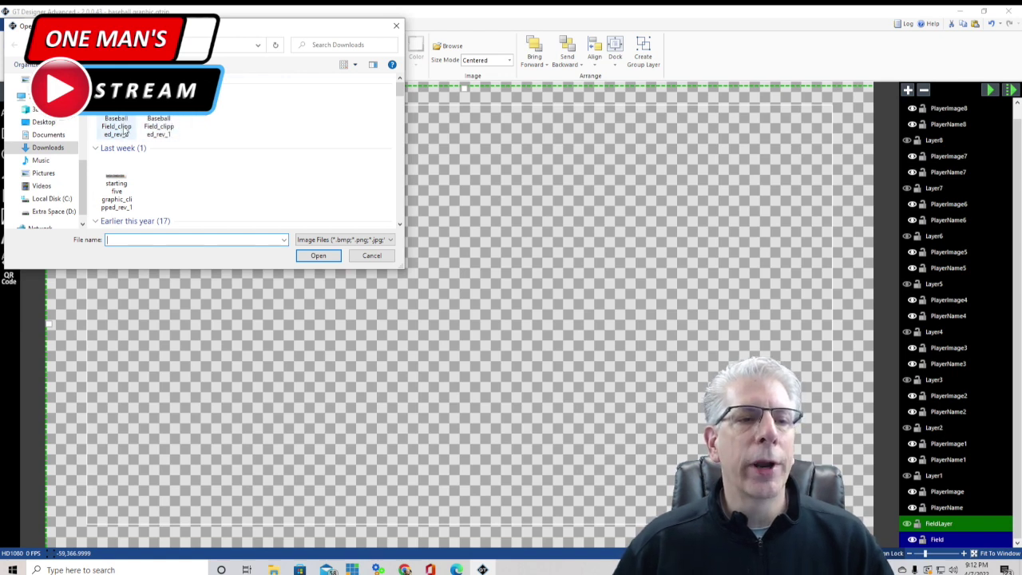
click(374, 256)
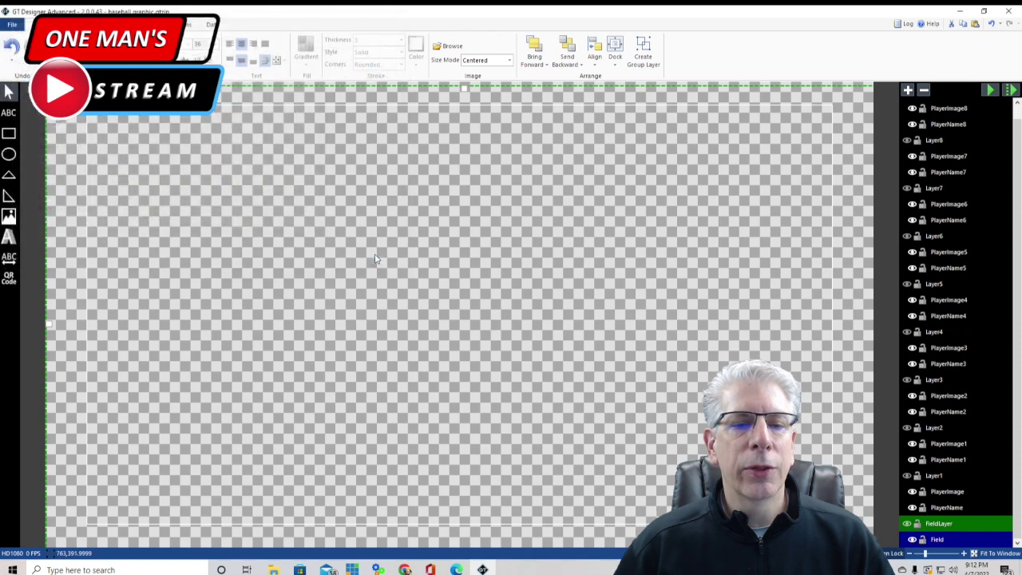
Show FieldLayer's baseball field image and Layer1's player silhouette and name near the mound
click(907, 525)
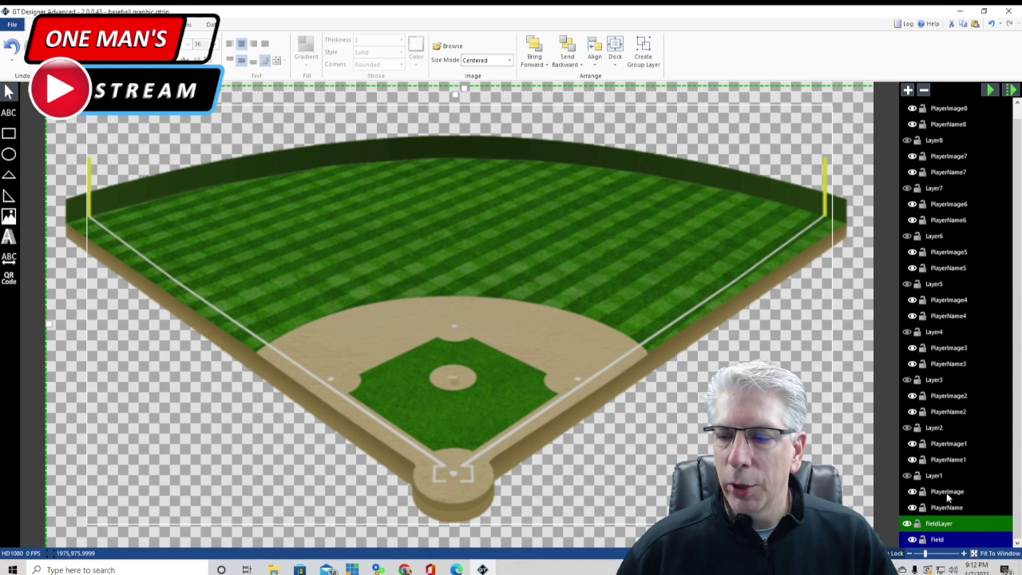
click(908, 476)
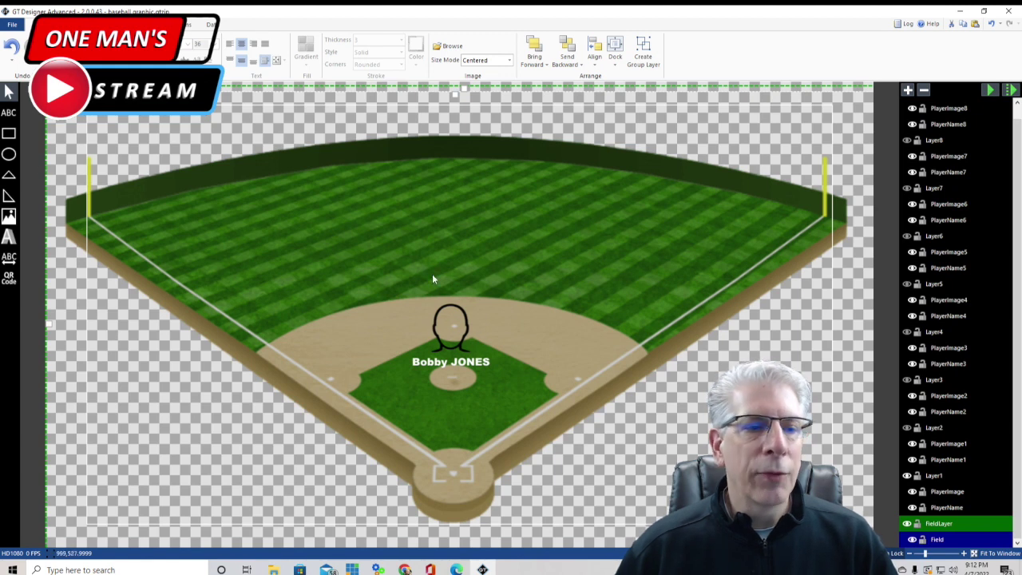
click(9, 217)
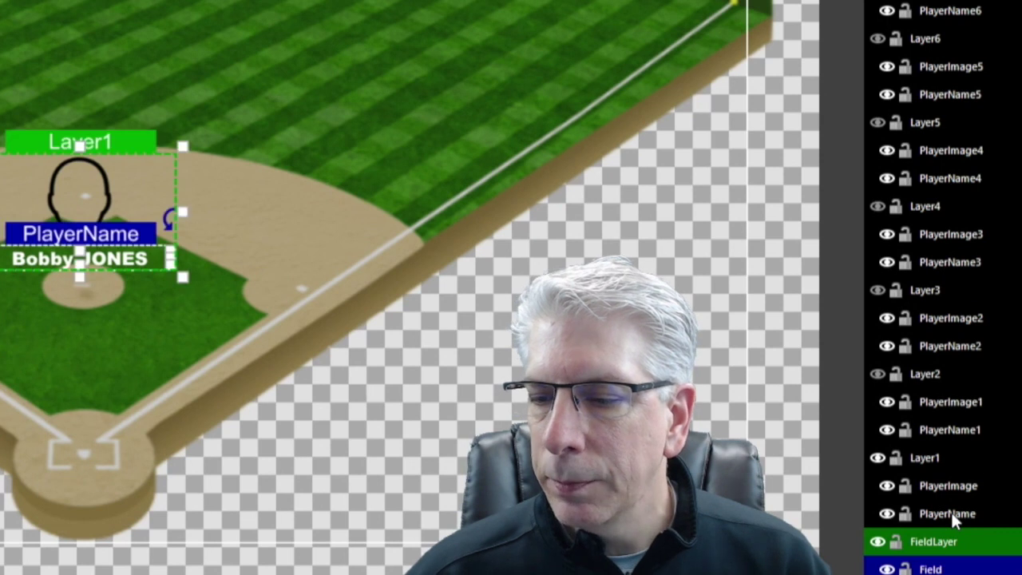
click(951, 510)
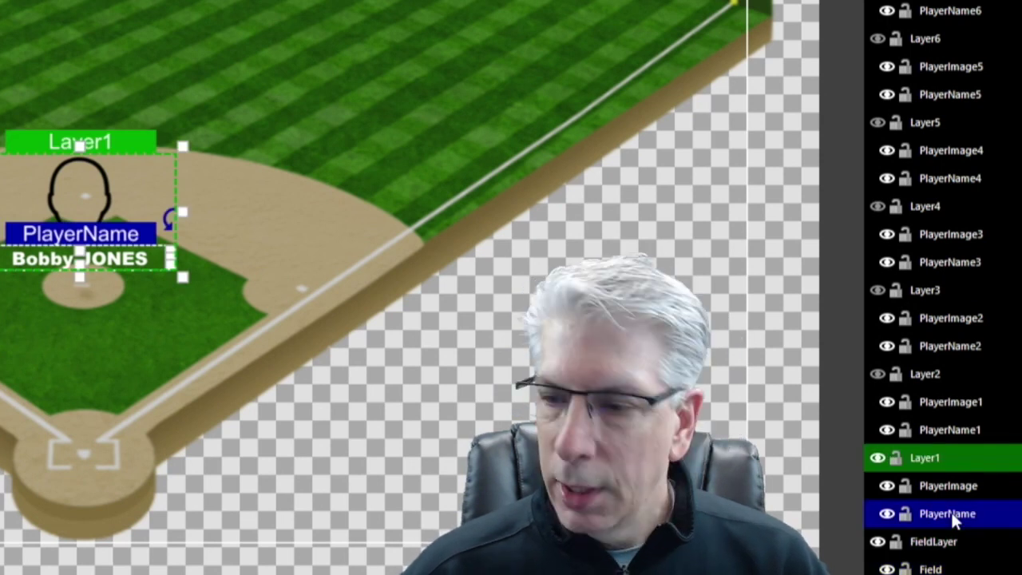
ctrl+click(952, 484)
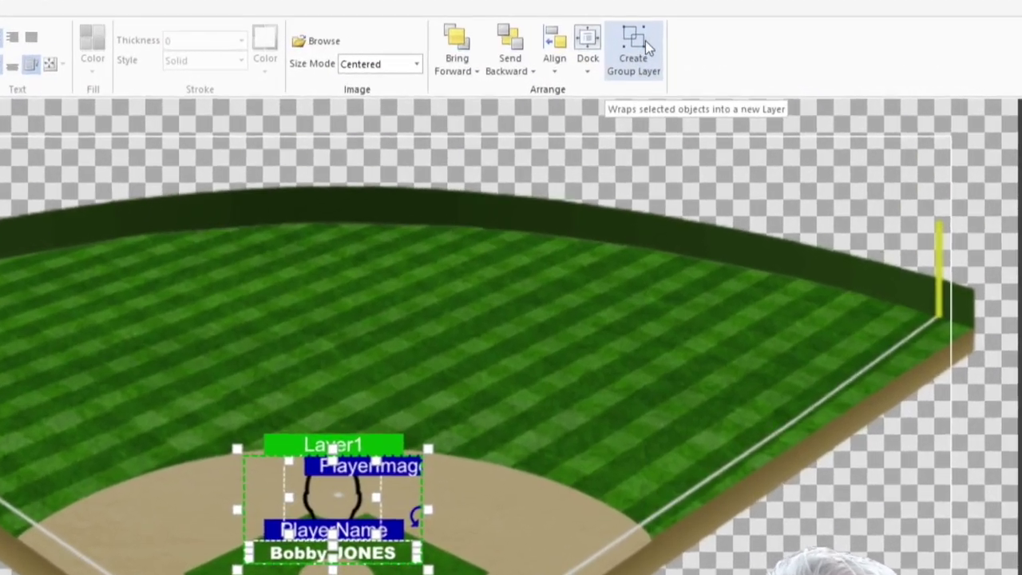
click(639, 49)
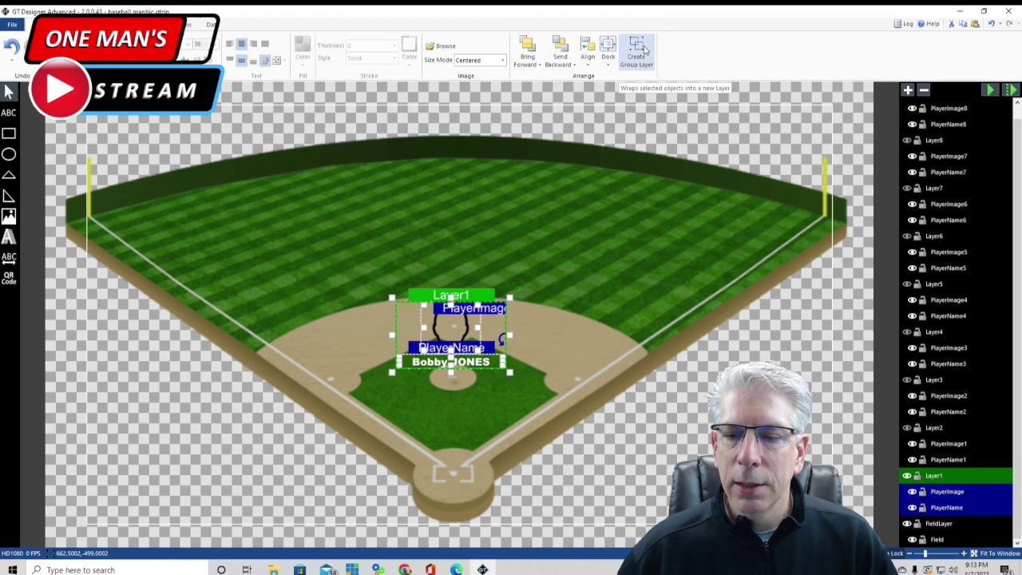
drag(648, 446, 652, 447)
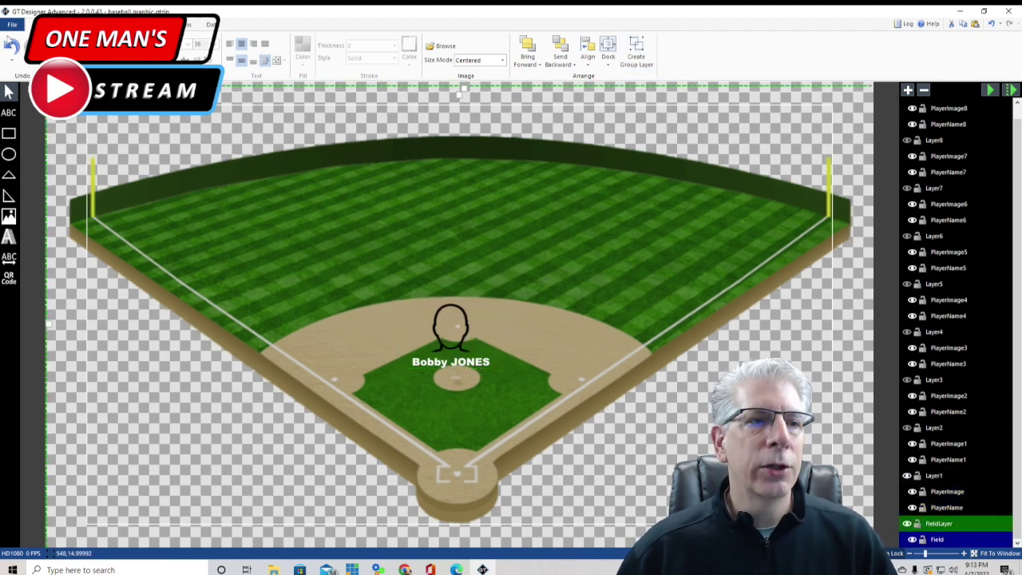
click(11, 46)
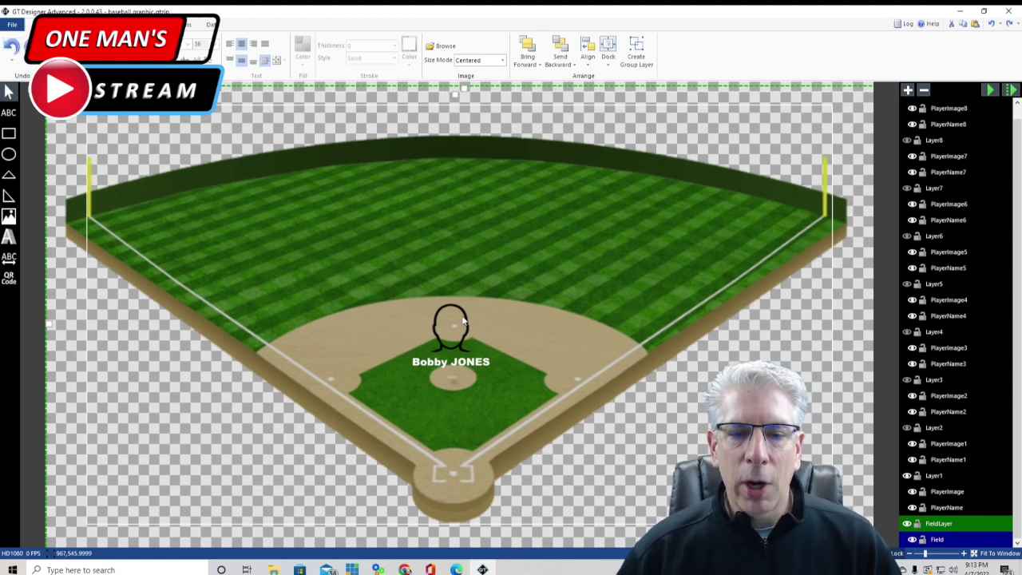
right_click(461, 313)
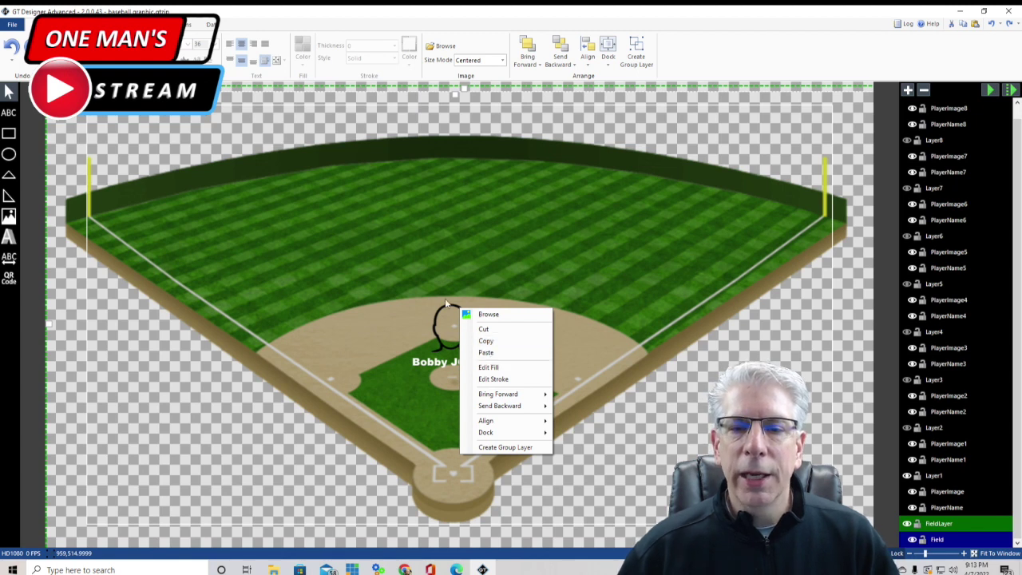
click(232, 451)
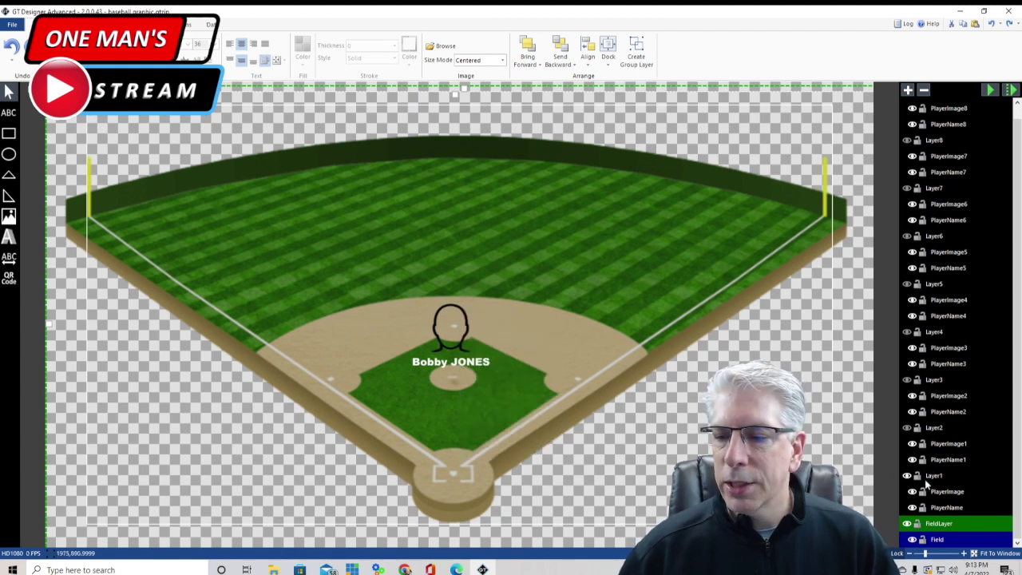
Show the Layer2 player at home plate and the Layer3 player near first base
click(907, 428)
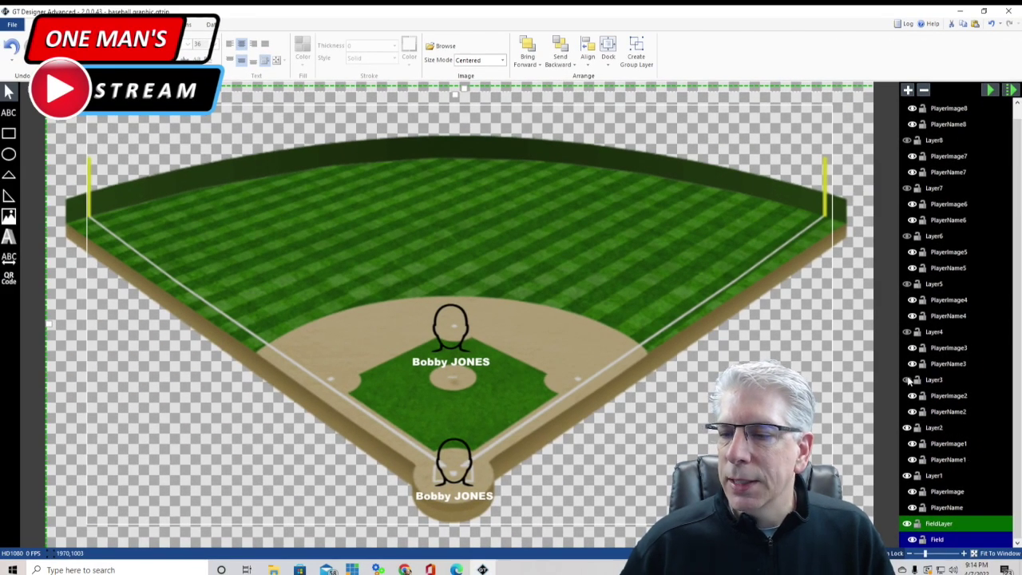
click(908, 380)
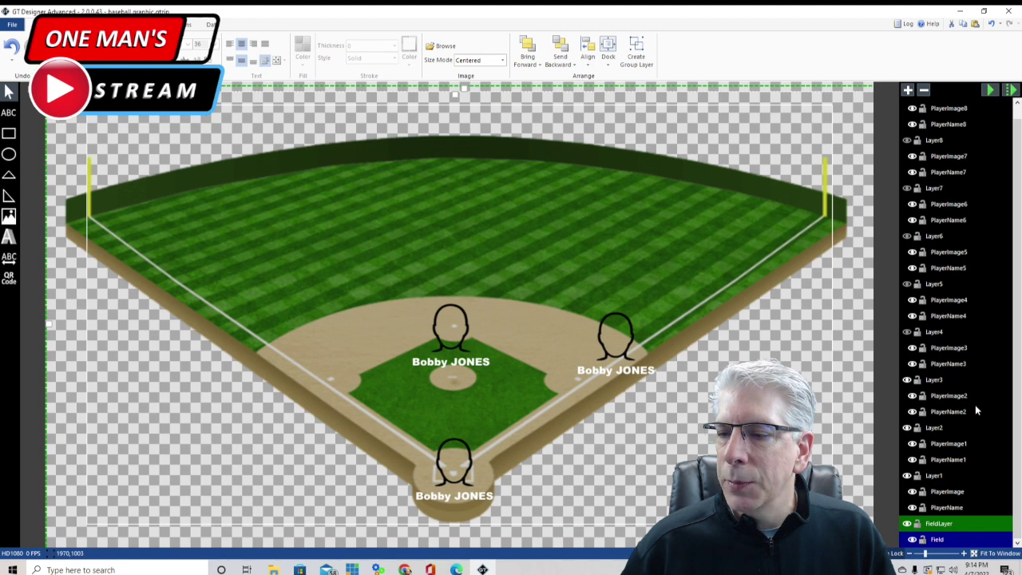
Show the remaining players: second base, third base, shortstop, left, center and right field
click(906, 333)
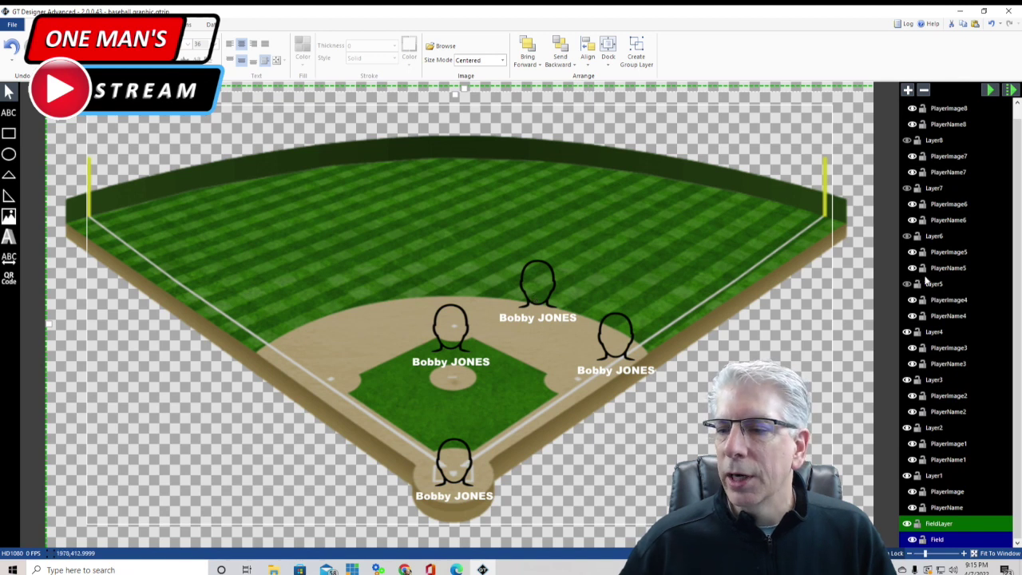
click(906, 284)
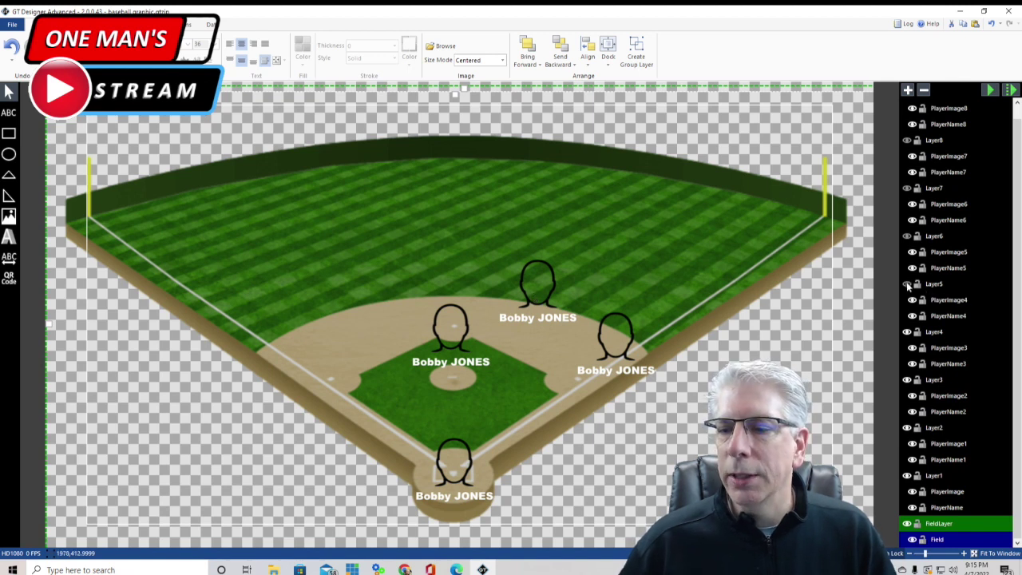
click(908, 237)
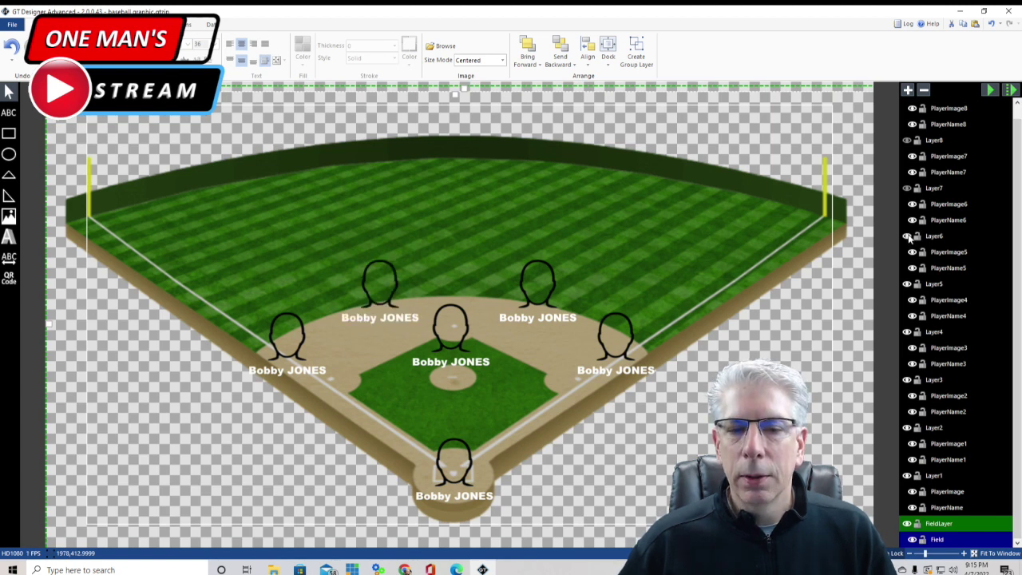
click(907, 188)
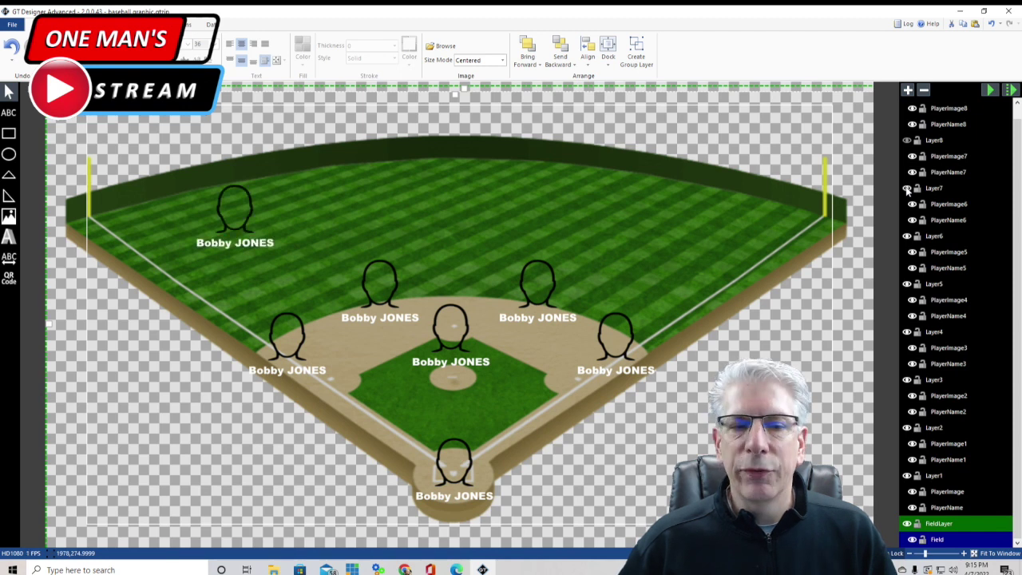
click(907, 141)
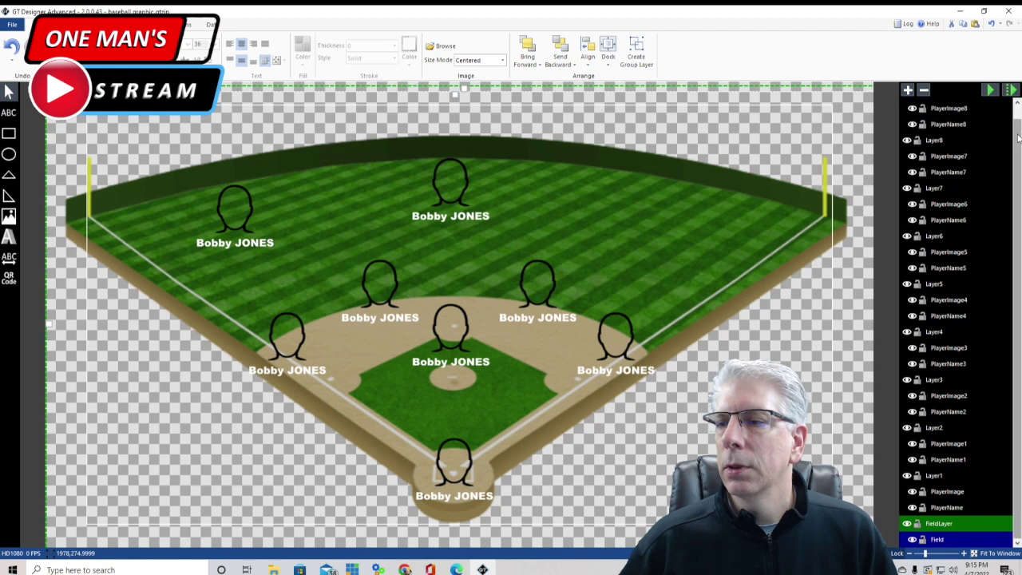
scroll(1019, 140, up, 1)
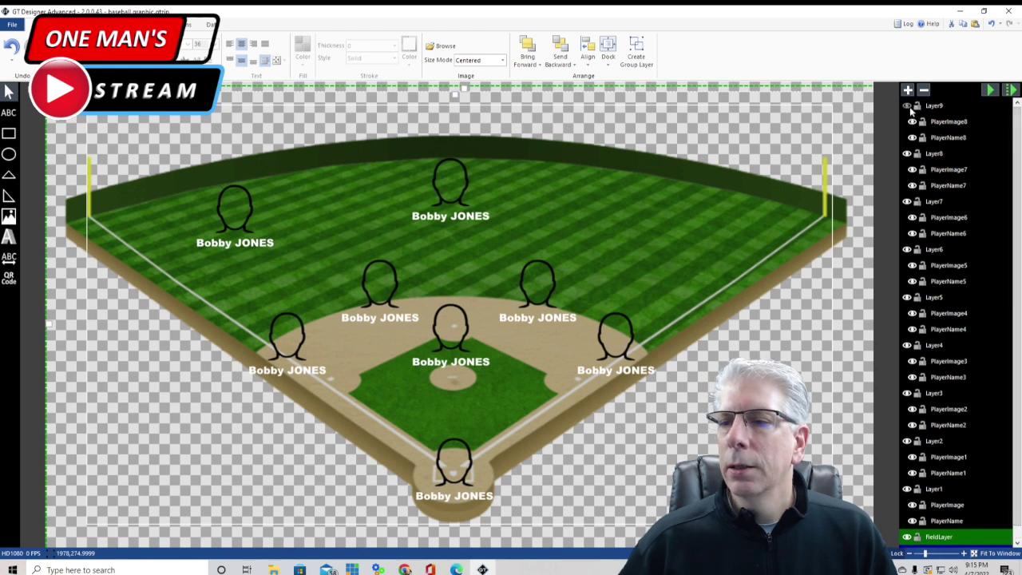
click(907, 106)
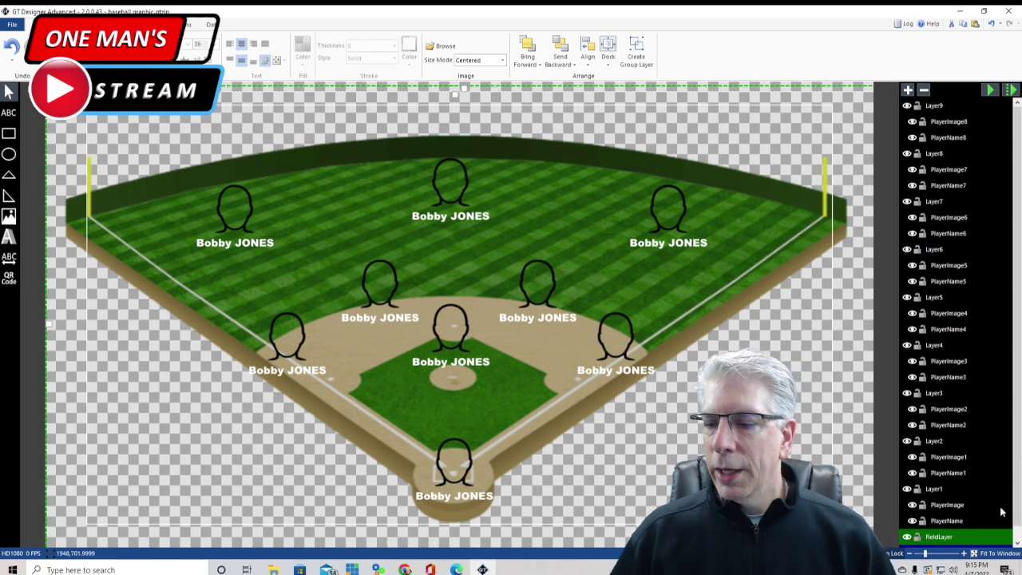
Hide Layer1 through Layer9 so only the baseball field remains
click(906, 488)
click(906, 440)
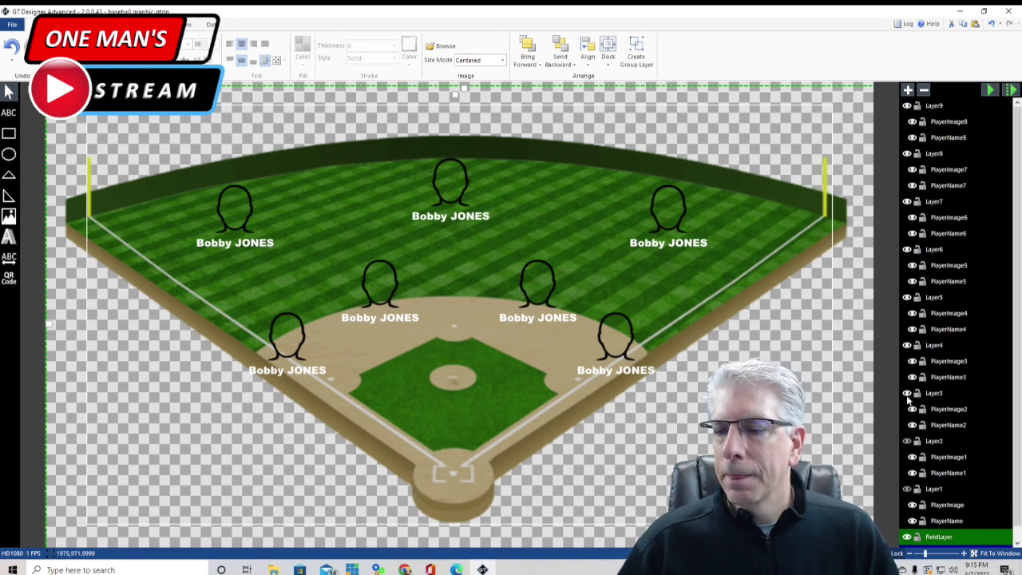
click(906, 393)
click(906, 345)
click(906, 297)
click(906, 249)
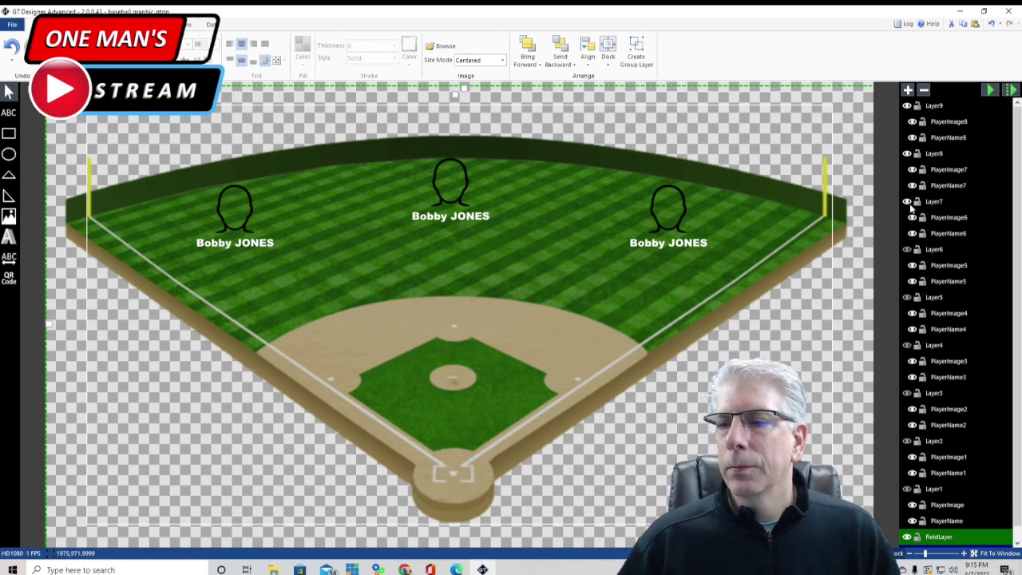
click(906, 201)
click(907, 153)
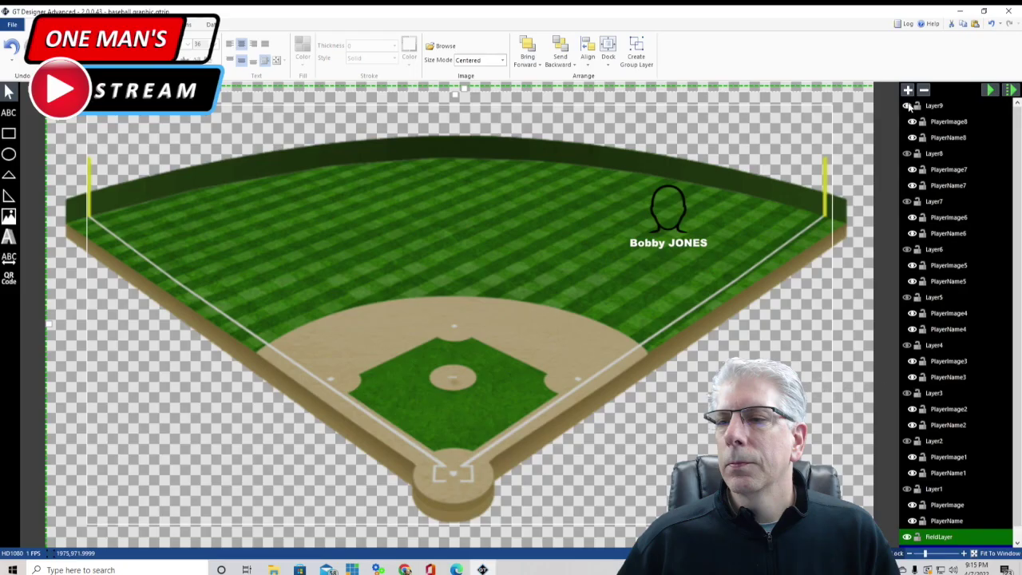
click(907, 106)
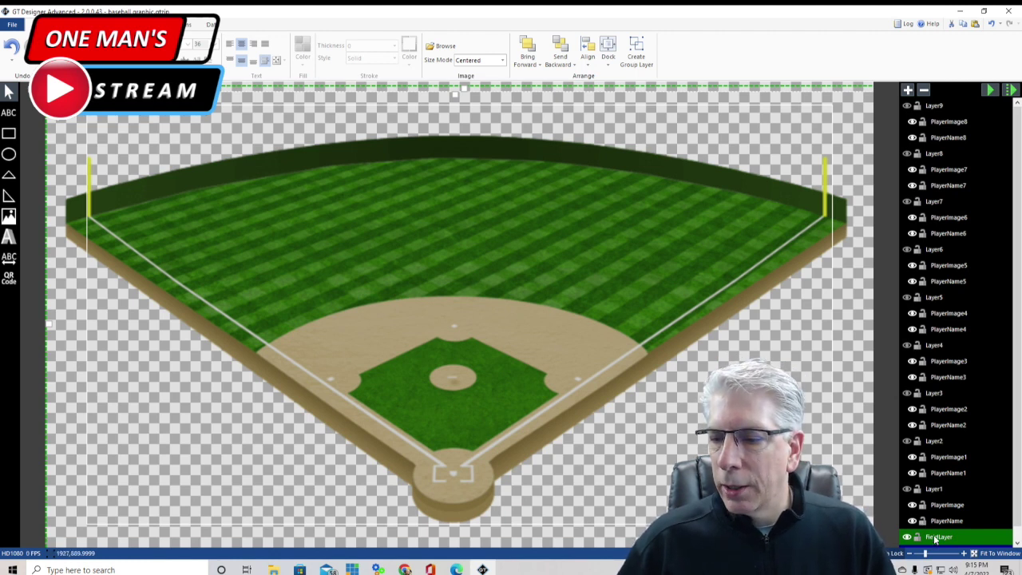
Apply a 1-second ZoomFade transition to FieldLayer and preview it twice
scroll(1014, 386, down, 1)
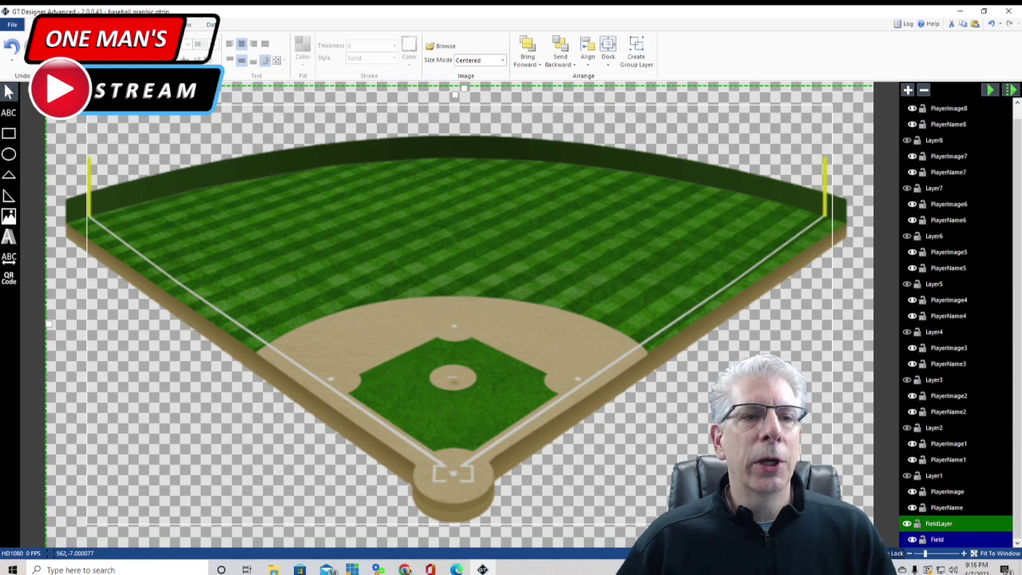
click(188, 24)
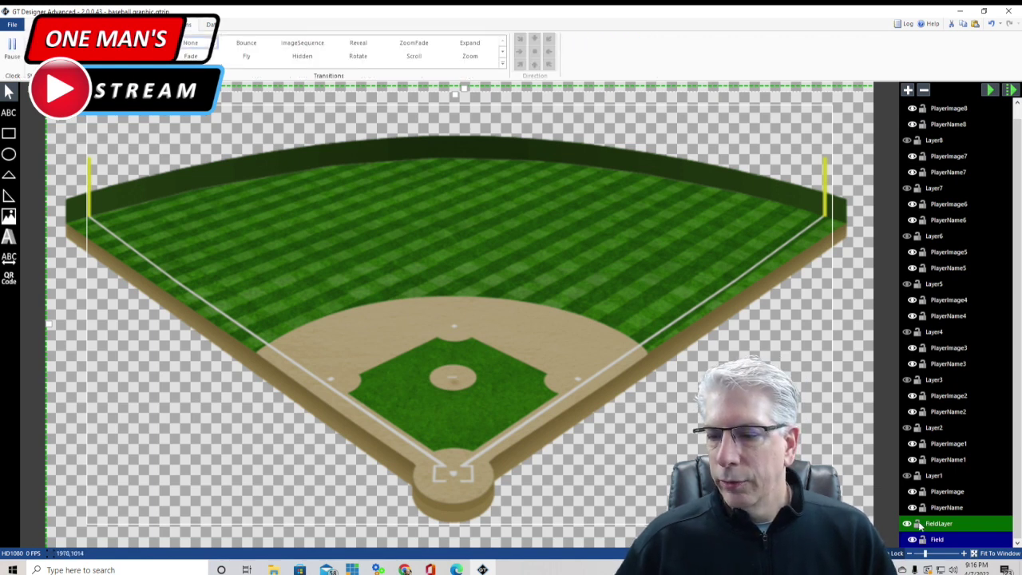
click(407, 44)
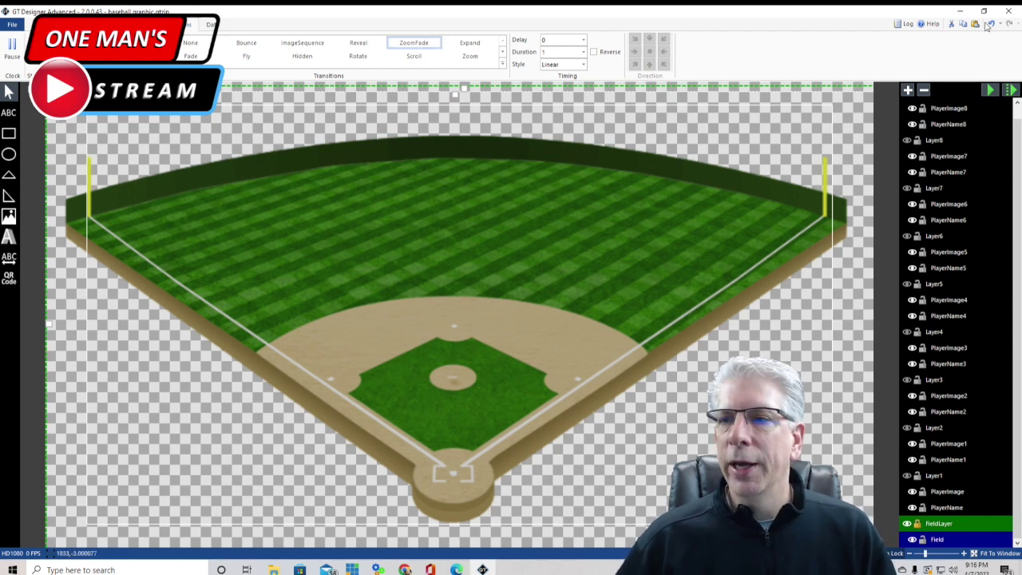
click(988, 93)
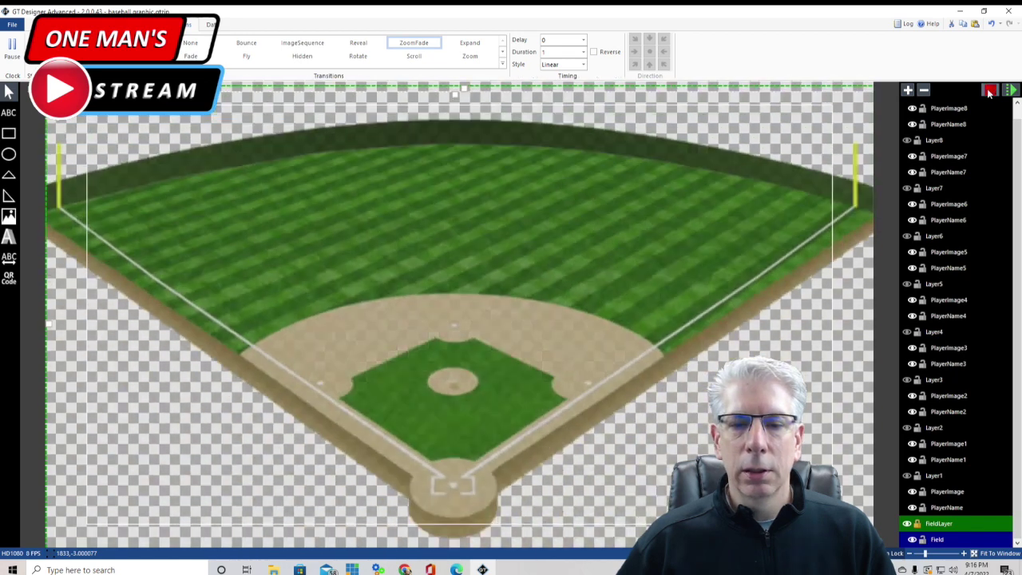
click(988, 92)
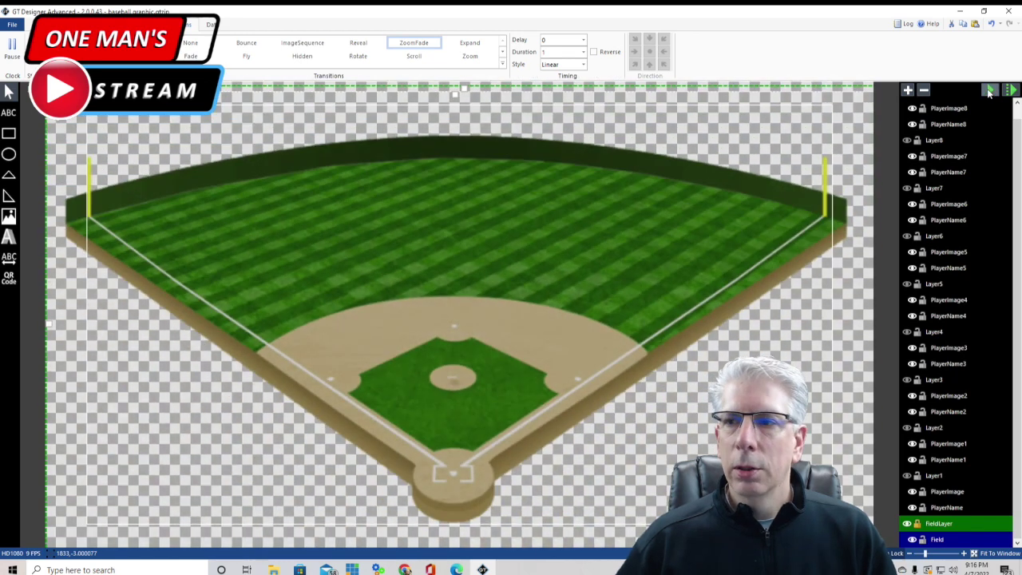
click(988, 93)
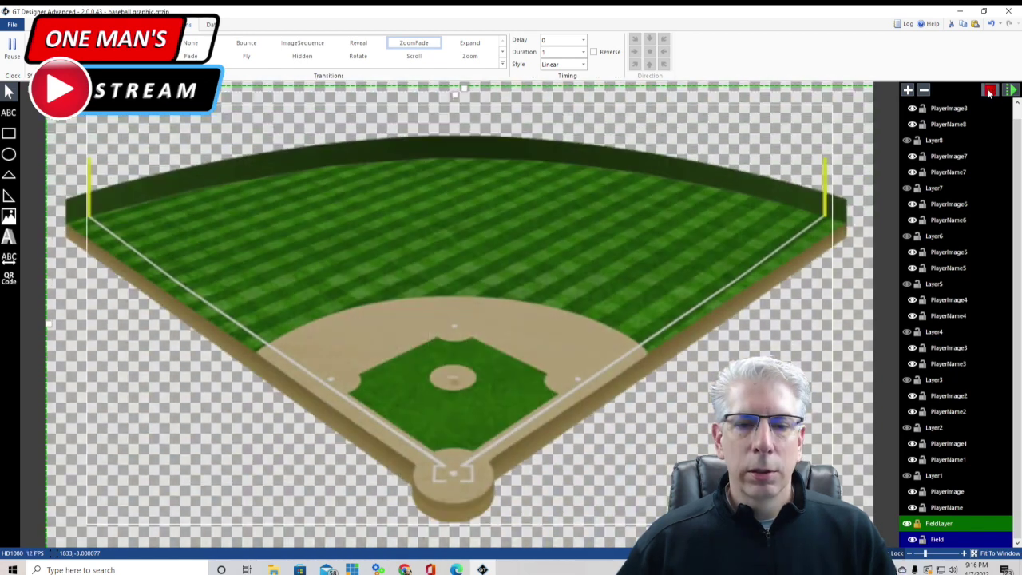
click(988, 92)
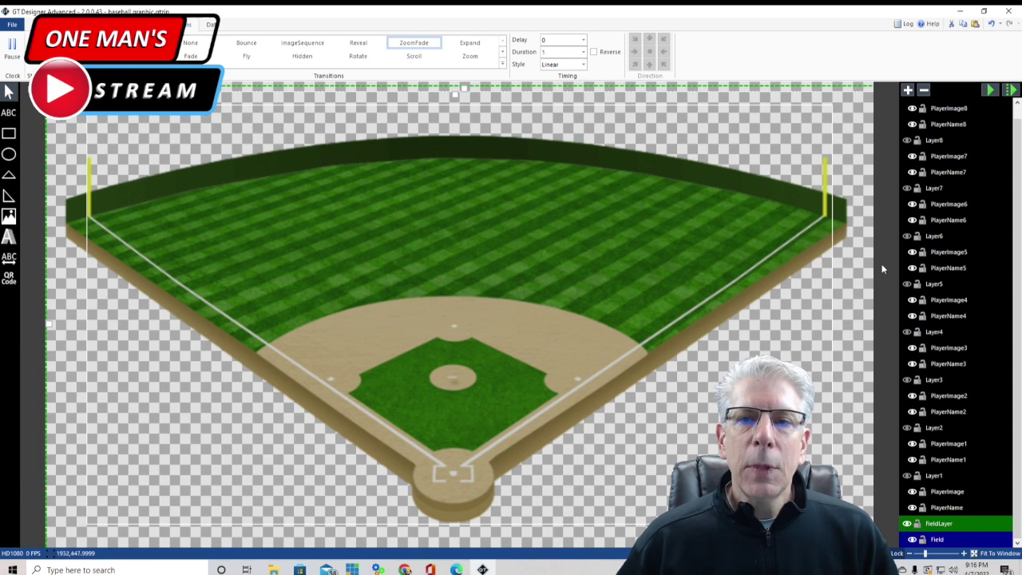
Re-show Layer1's player, give it a Reveal transition with 0.5 s delay, and preview it
click(907, 475)
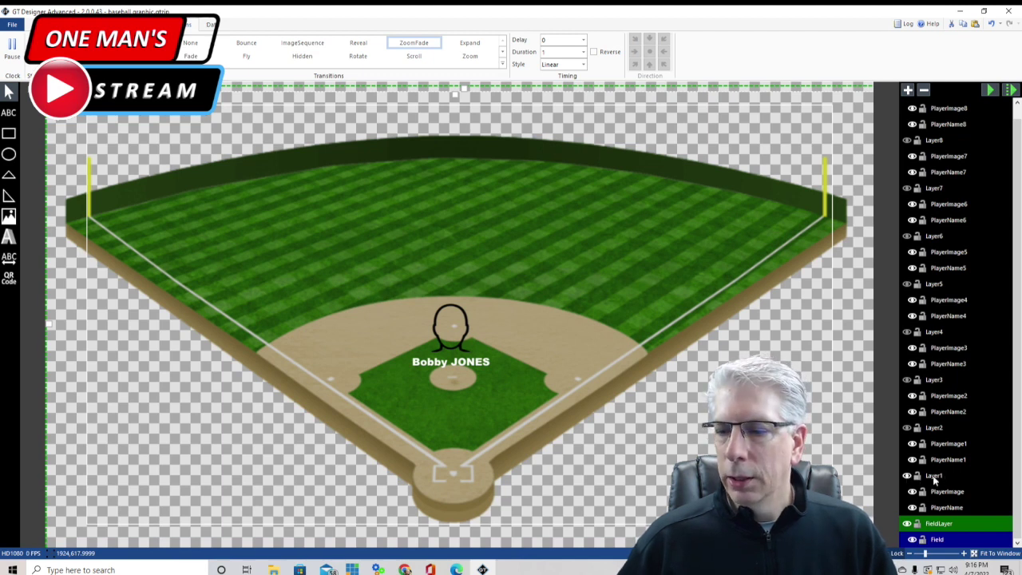
click(934, 477)
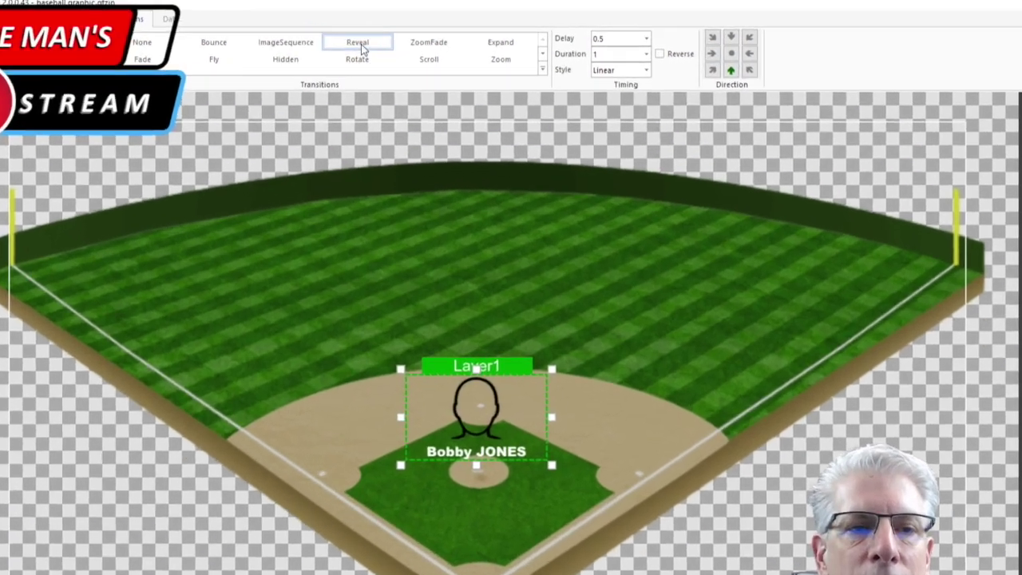
click(361, 43)
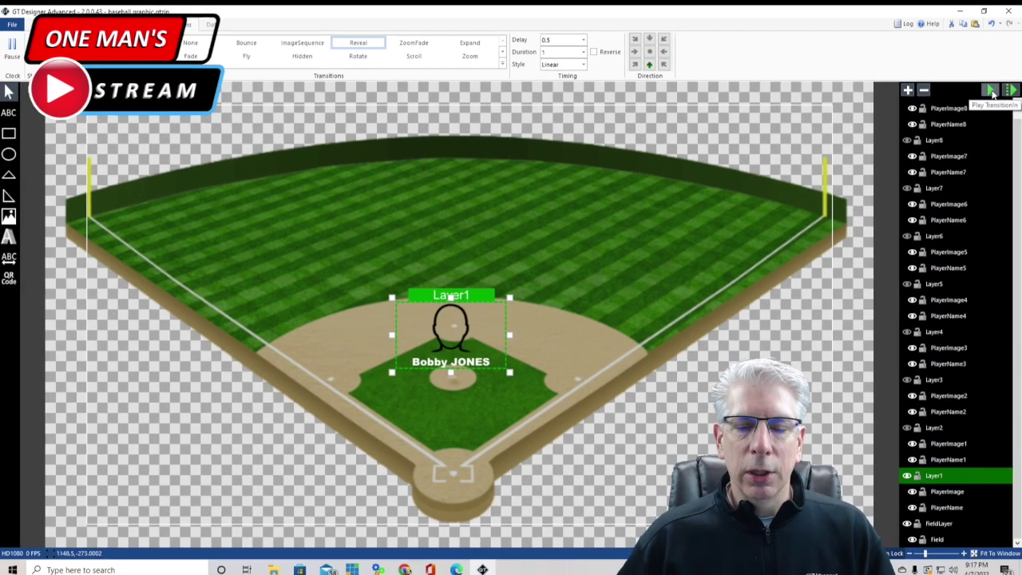
click(990, 91)
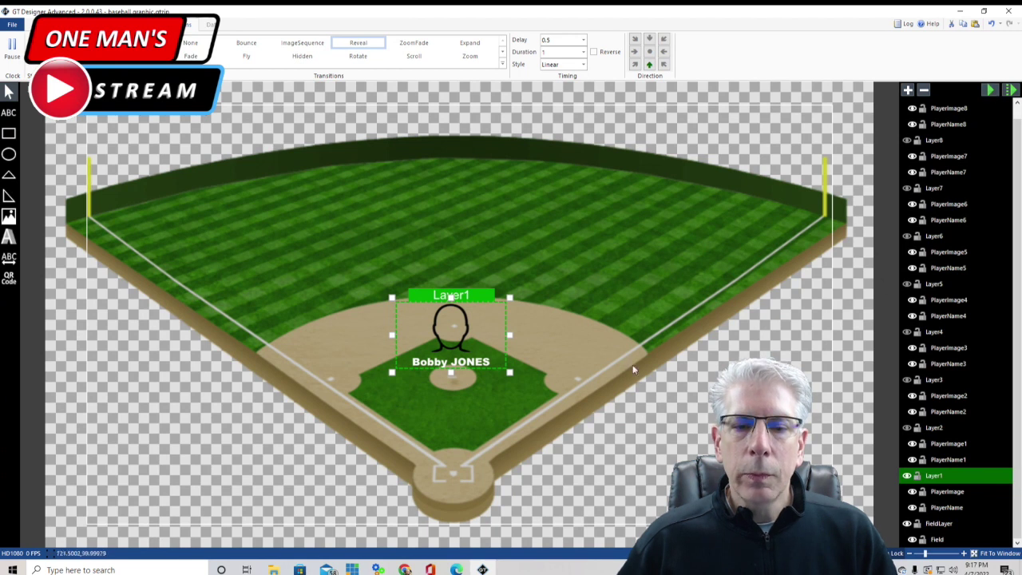
Turn Layer2 through Layer9 player placeholders back on across the field
click(907, 428)
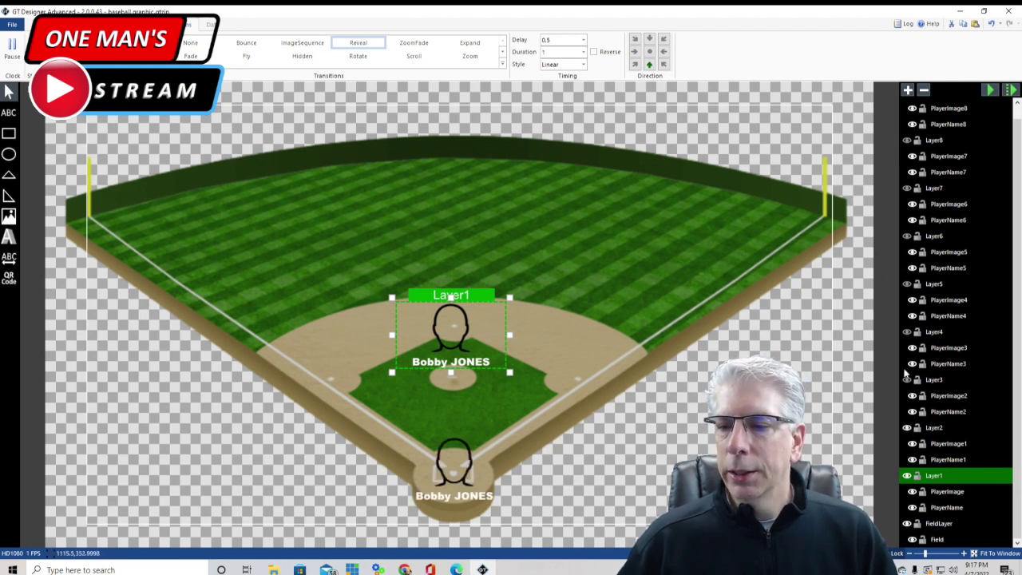
click(907, 380)
click(907, 332)
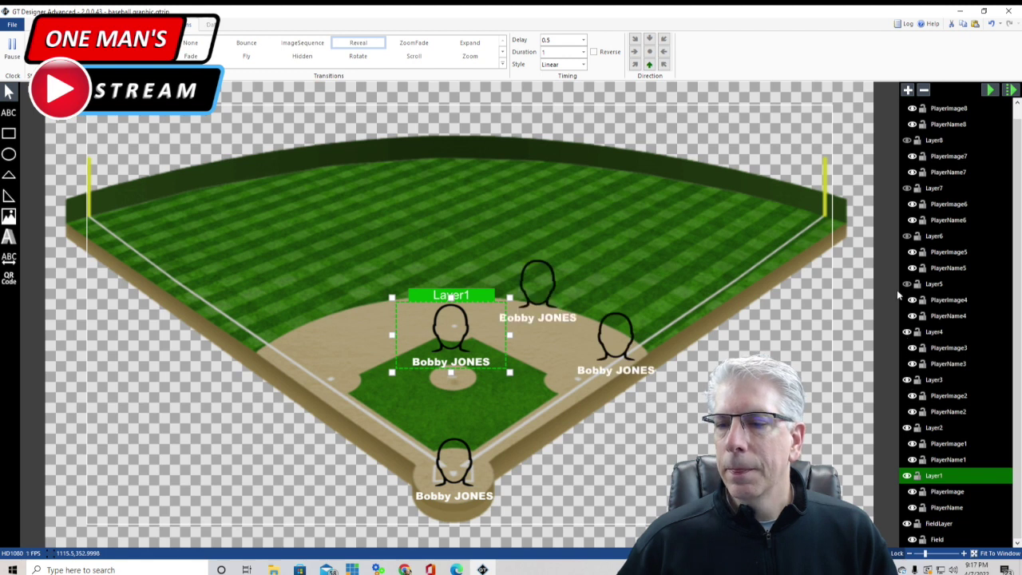
click(907, 284)
click(907, 140)
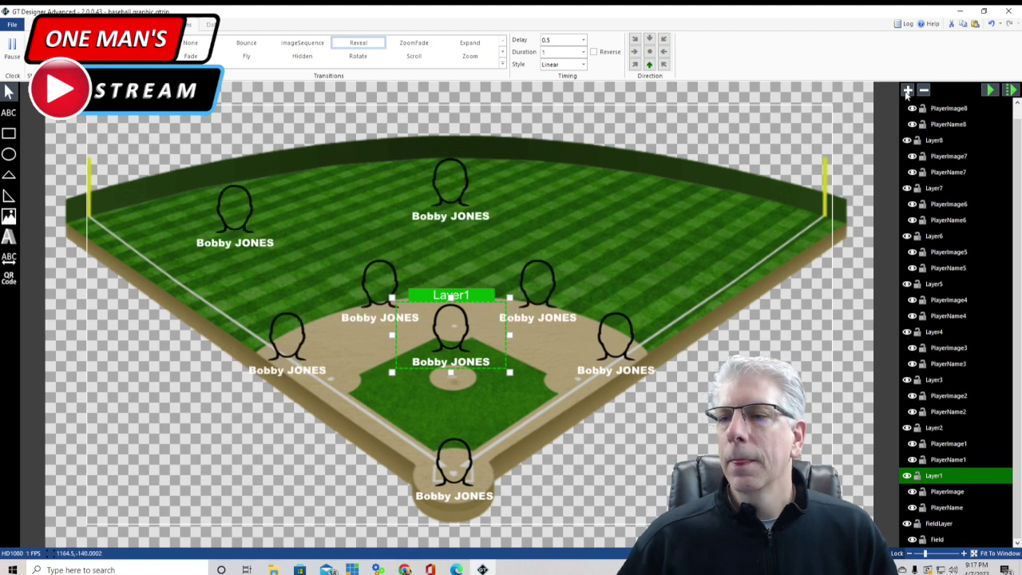
scroll(910, 120, up, 1)
click(908, 107)
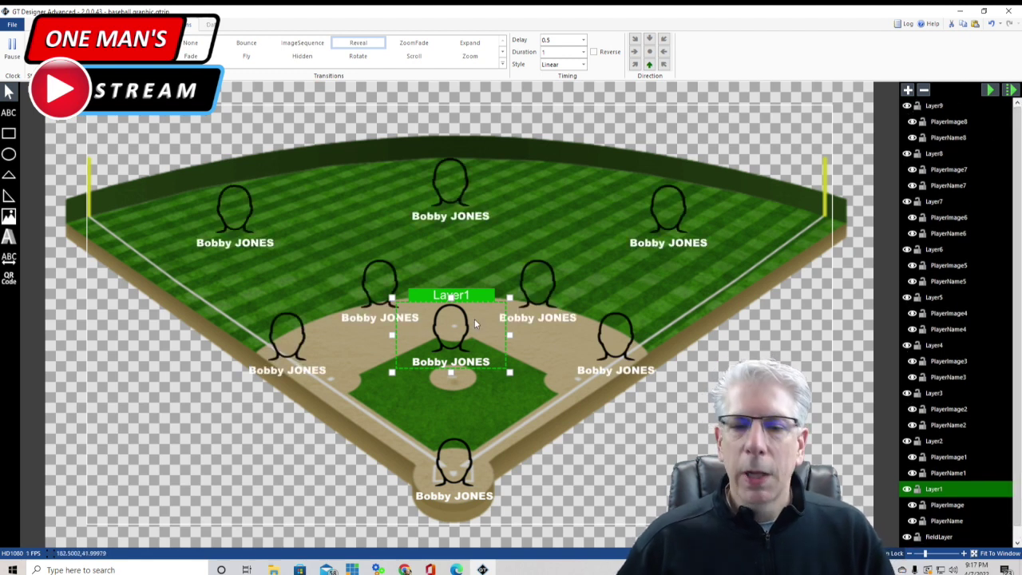
Preview FieldLayer's ZoomFade transition with all nine players visible
click(726, 147)
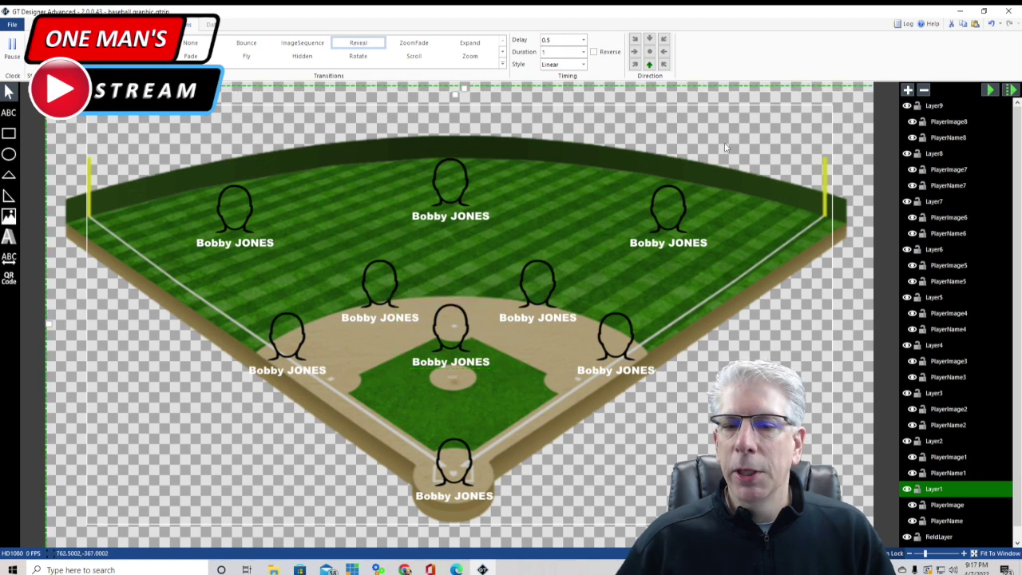
click(989, 90)
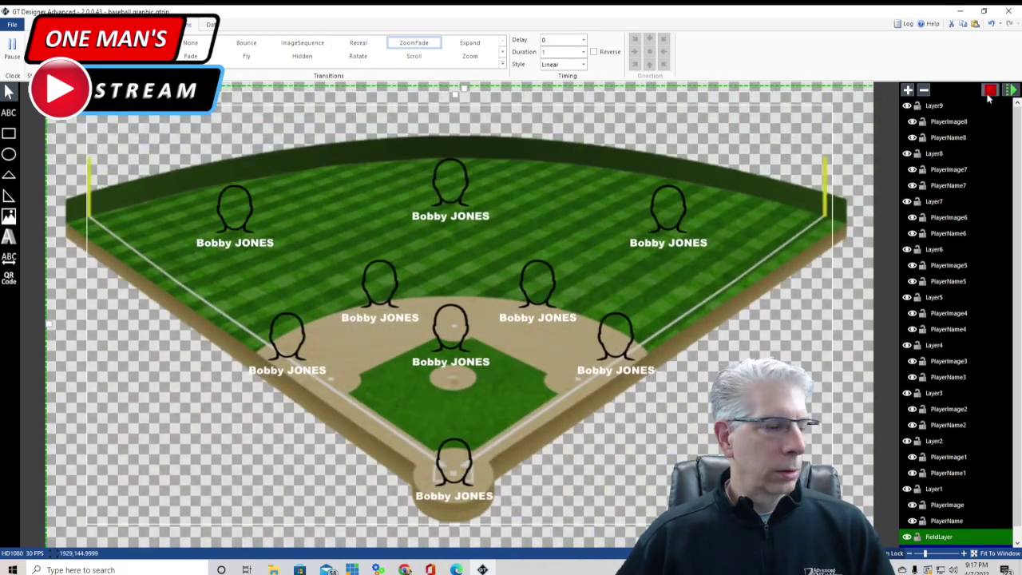
click(988, 92)
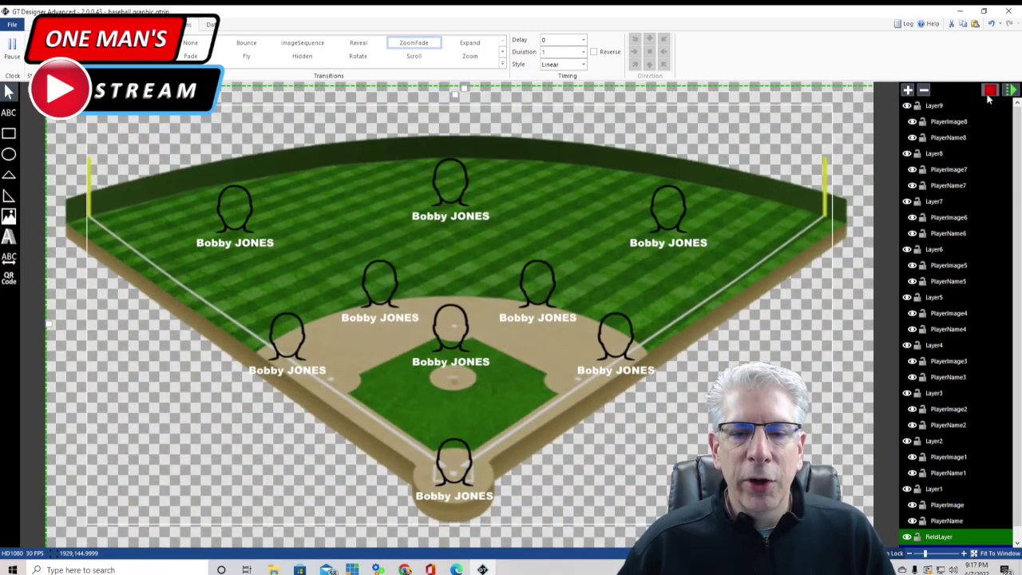
click(988, 94)
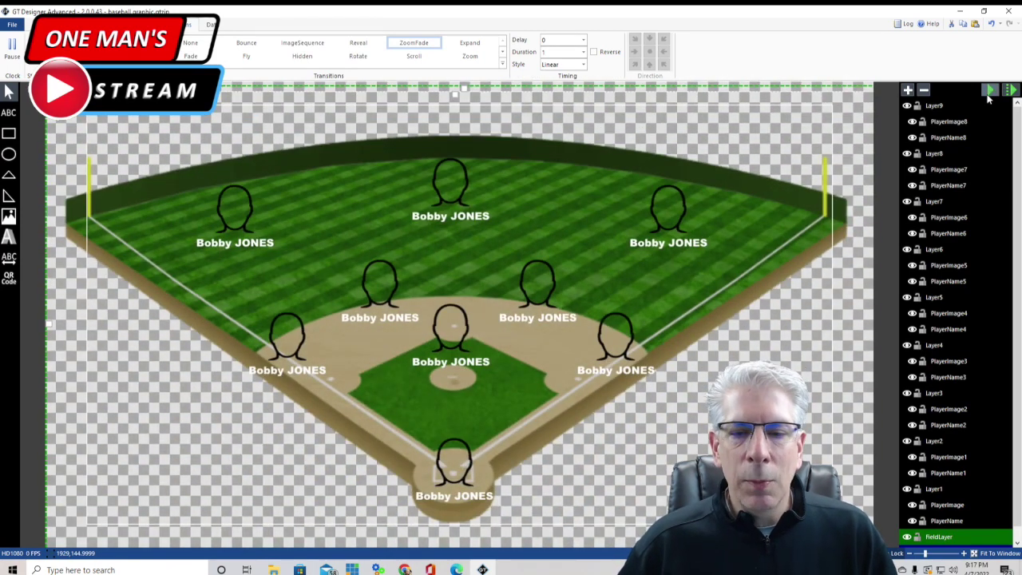